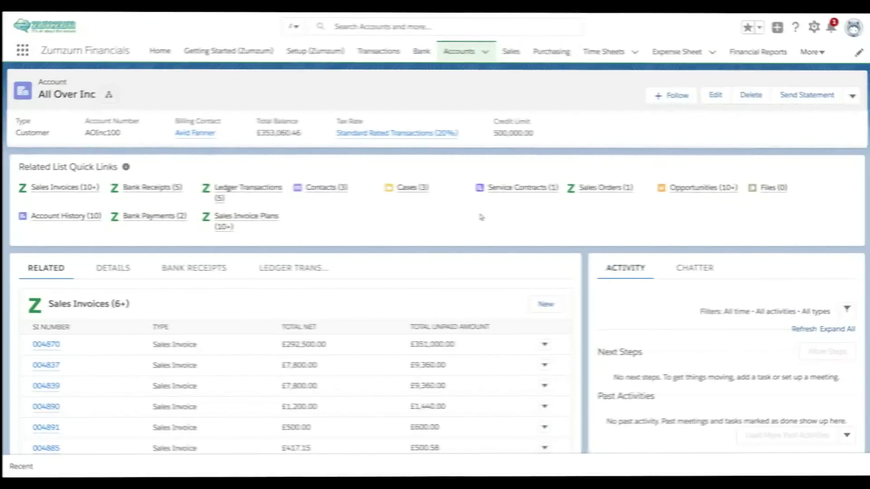
mouse_move(705, 189)
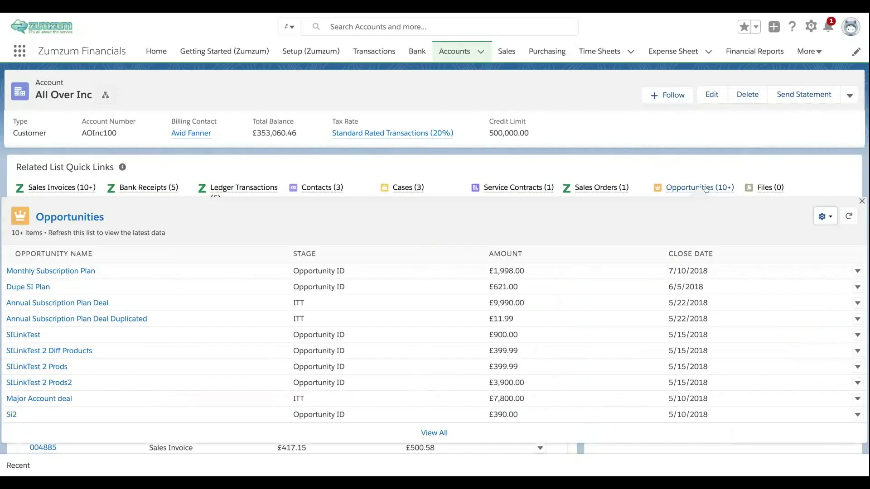
mouse_move(600, 190)
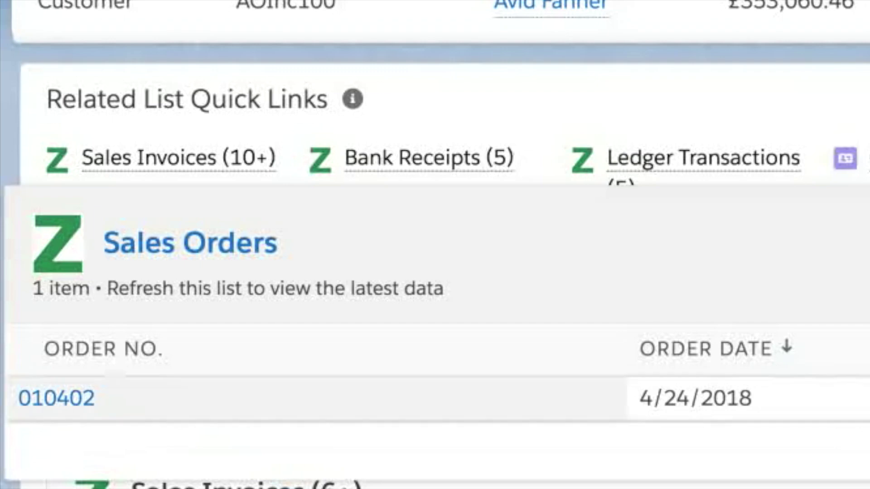
mouse_move(157, 162)
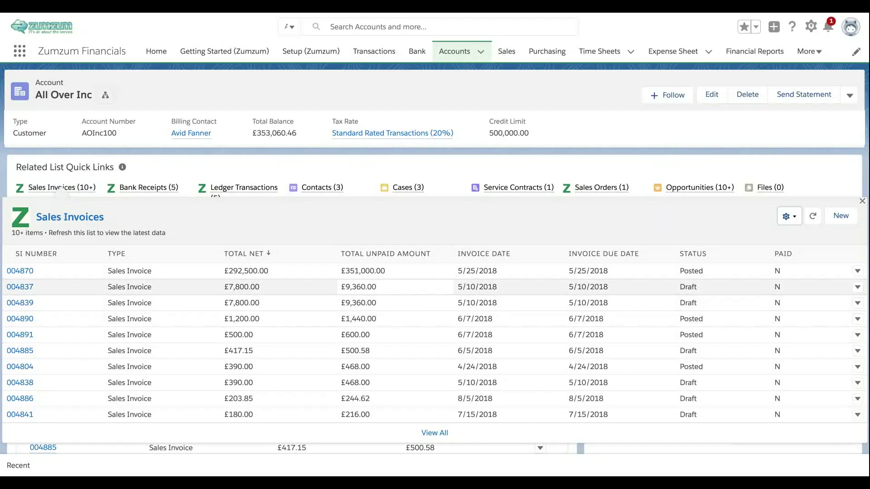
mouse_move(146, 189)
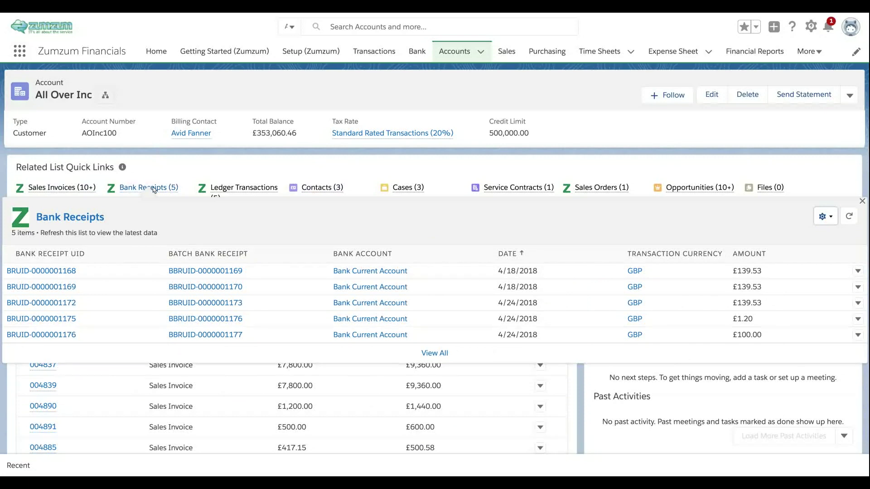
mouse_move(204, 190)
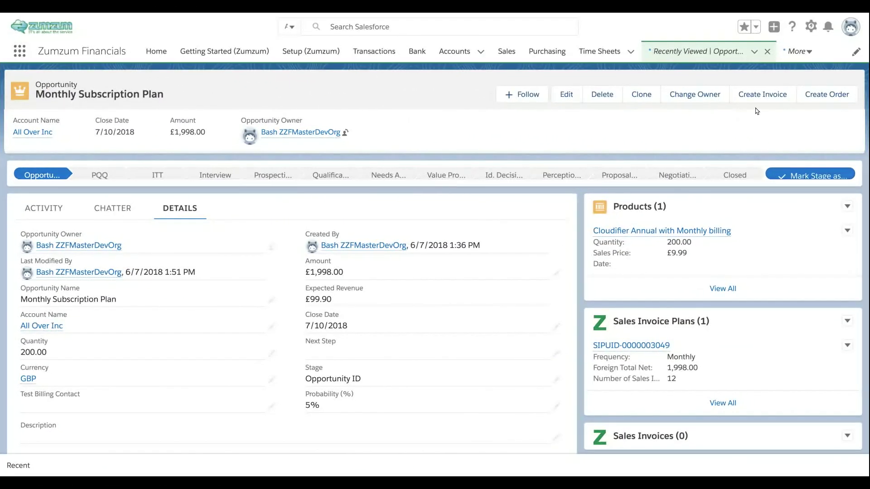
Create and save invoice 004893 from the Monthly Subscription Plan opportunity, then view its PDF
click(764, 99)
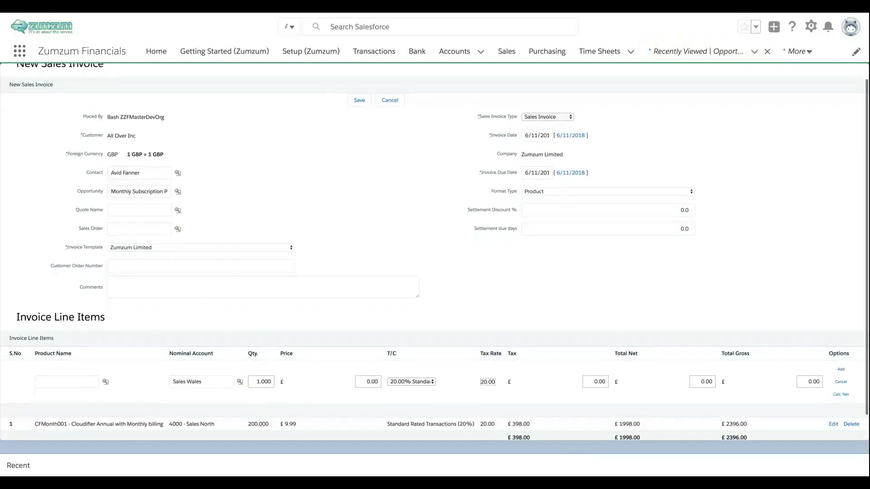
scroll(32, 398, down, 1)
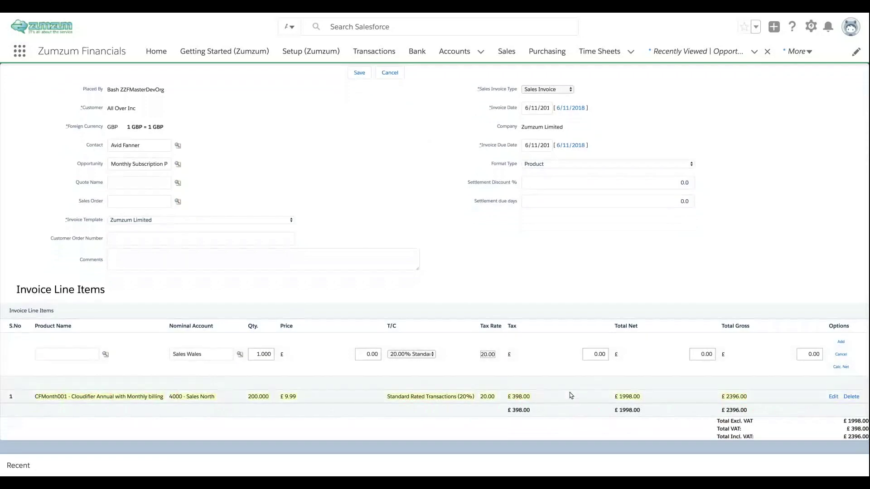
scroll(385, 181, up, 2)
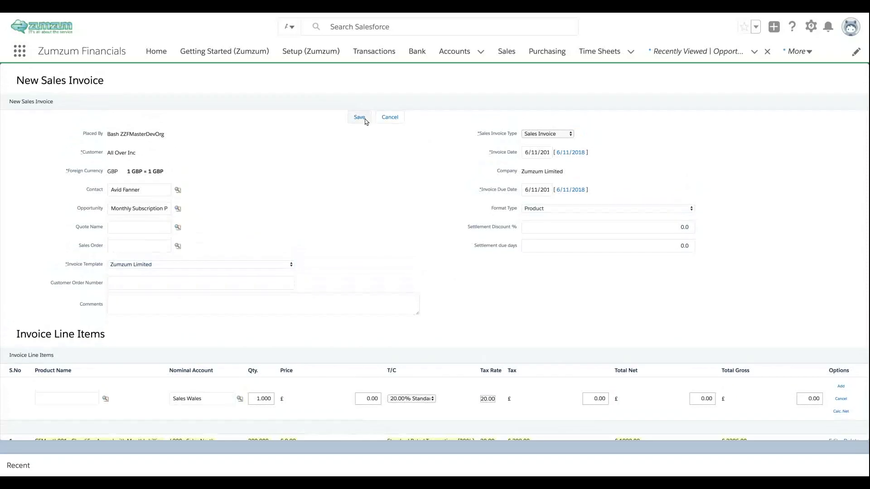
click(358, 119)
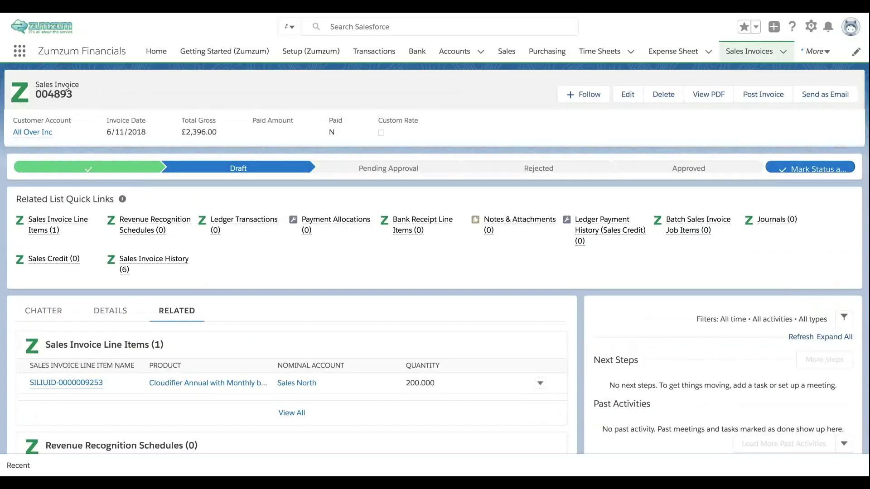
click(708, 94)
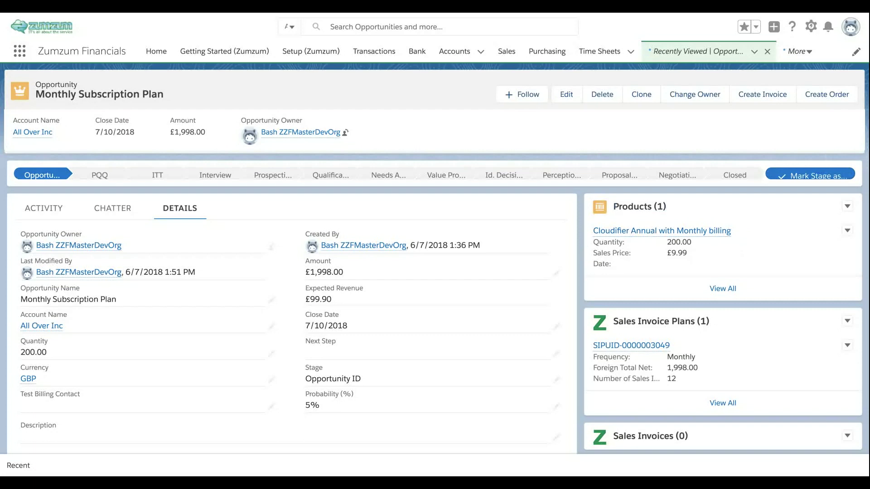
Open the opportunity's monthly sales invoice plan and list all 12 scheduled sales invoices
click(626, 346)
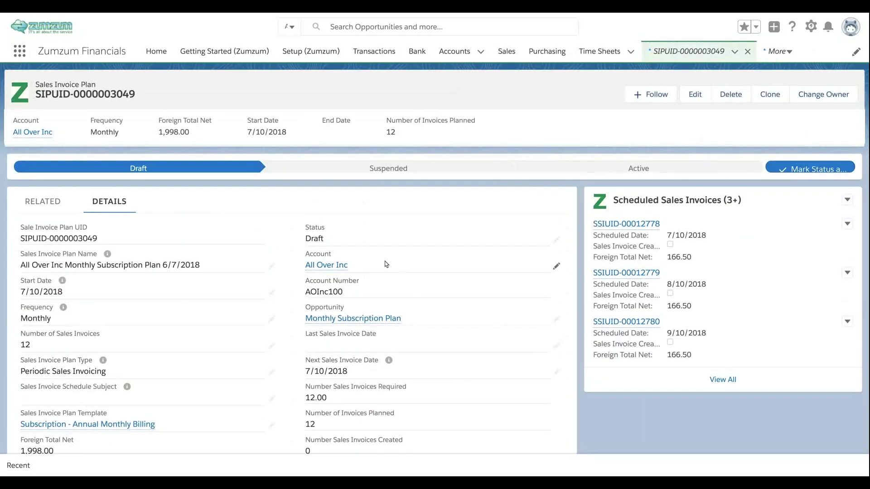
click(662, 201)
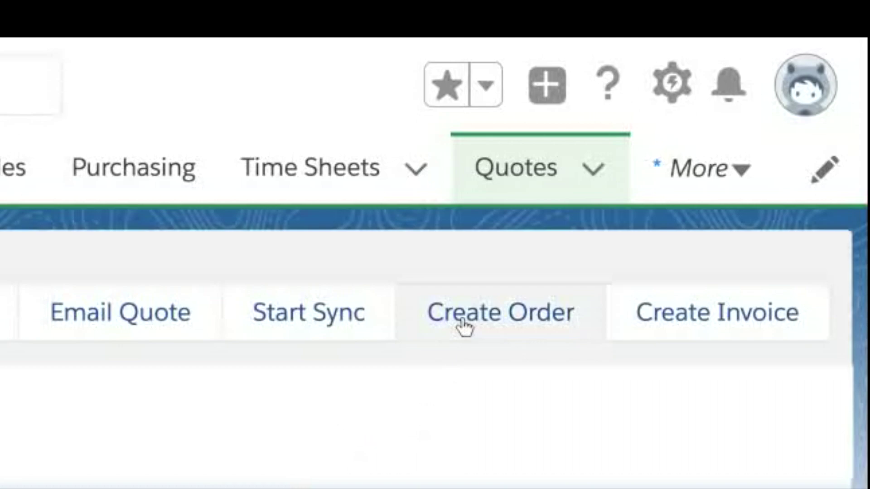
Generate a new sales invoice from the Annual Subscription Plan Deal quote and save it
click(725, 312)
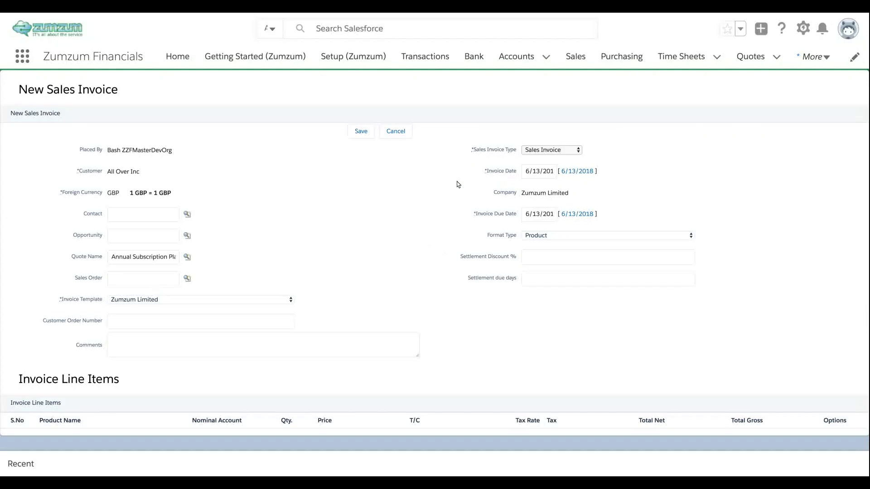
click(361, 131)
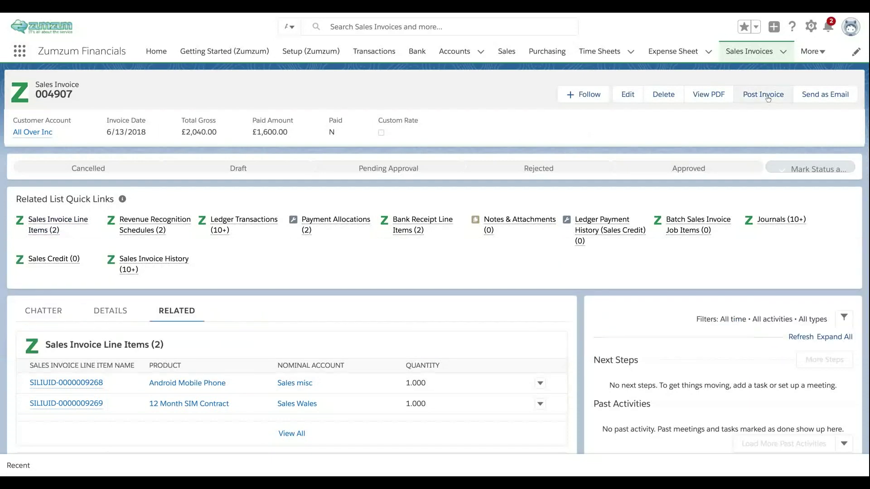
Open revenue recognition schedule RRSUID-00001703 and inspect its forecast chart
mouse_move(164, 224)
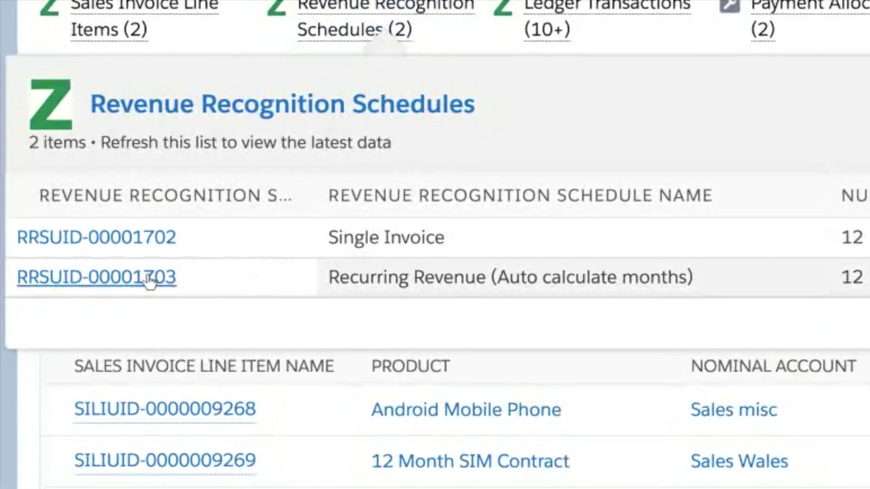
click(149, 279)
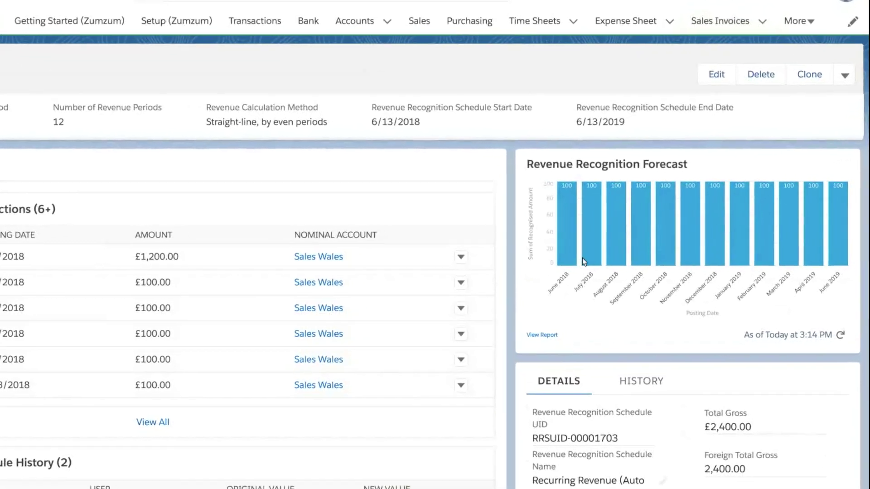
mouse_move(656, 216)
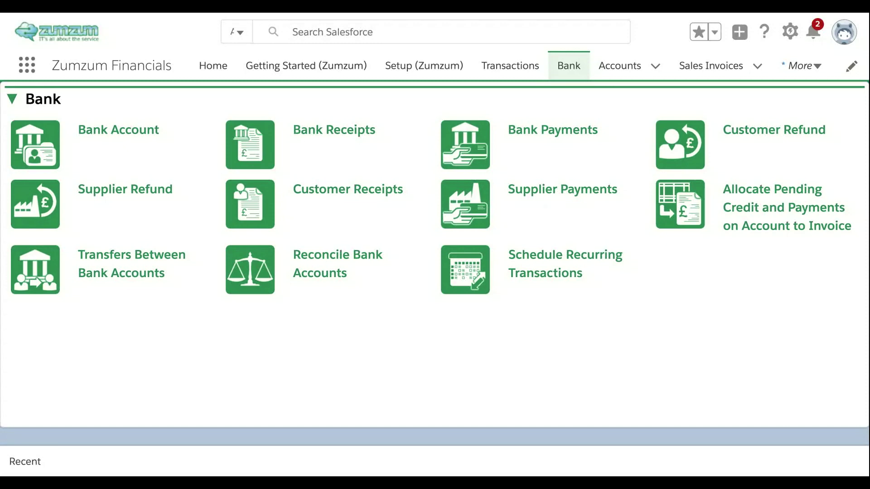
Start a new customer receipt with All Over Inc as the paying account
click(253, 206)
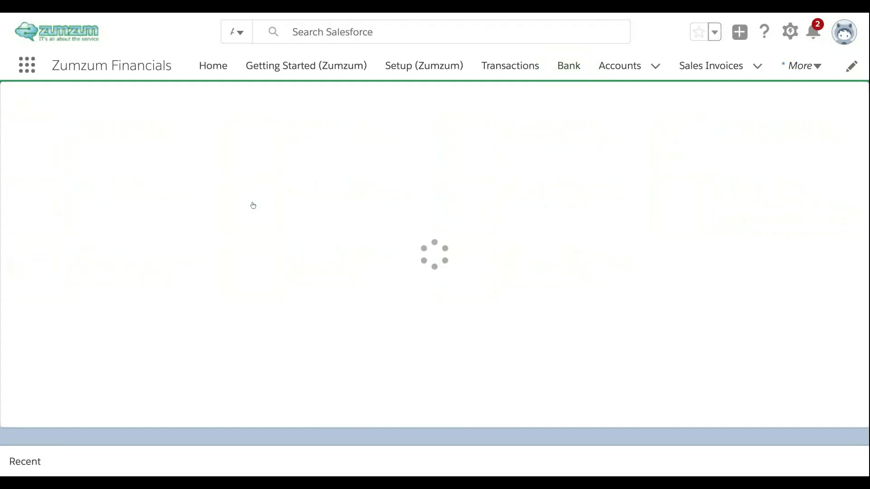
click(413, 138)
text(All Over Inc)
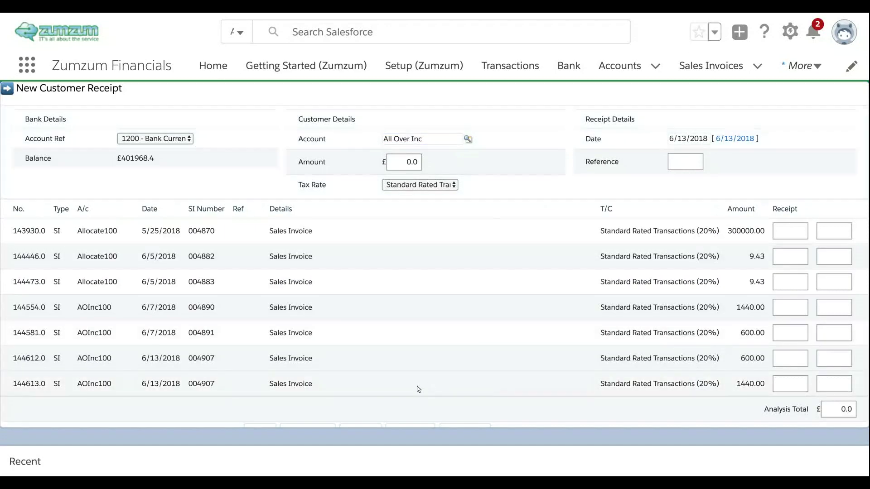
Allocate 600 and 1000 to invoice 004907's two lines, save, and check the Paid Amount
click(793, 358)
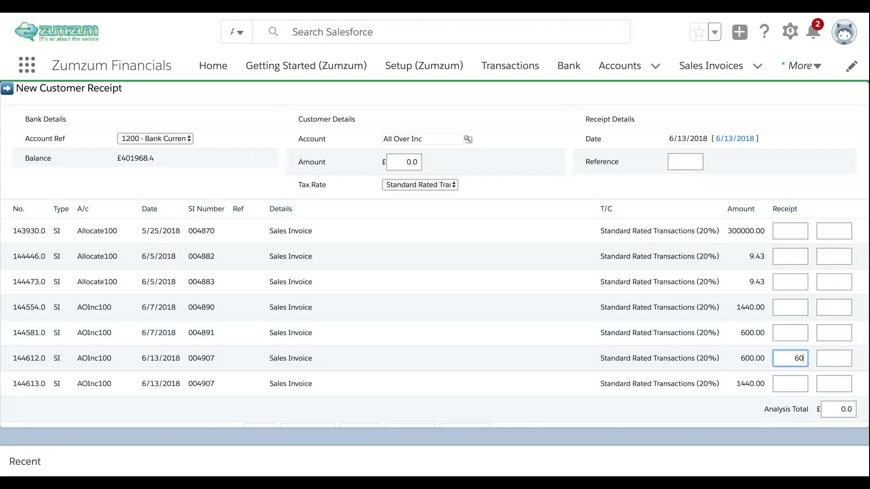
click(788, 384)
text(1000)
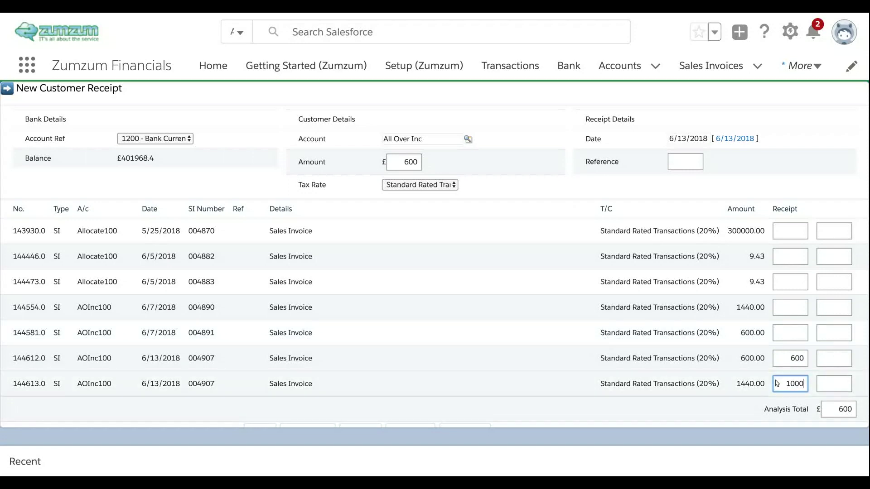
scroll(746, 384, down, 1)
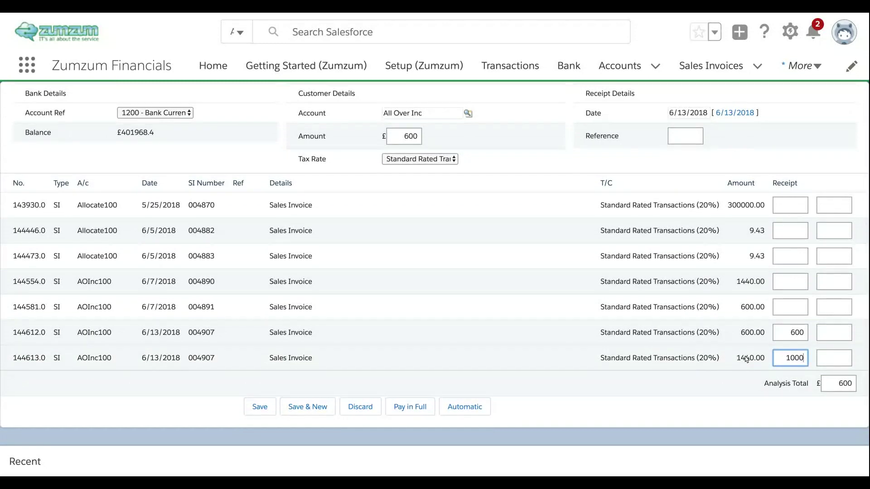
click(251, 406)
click(258, 407)
mouse_move(453, 258)
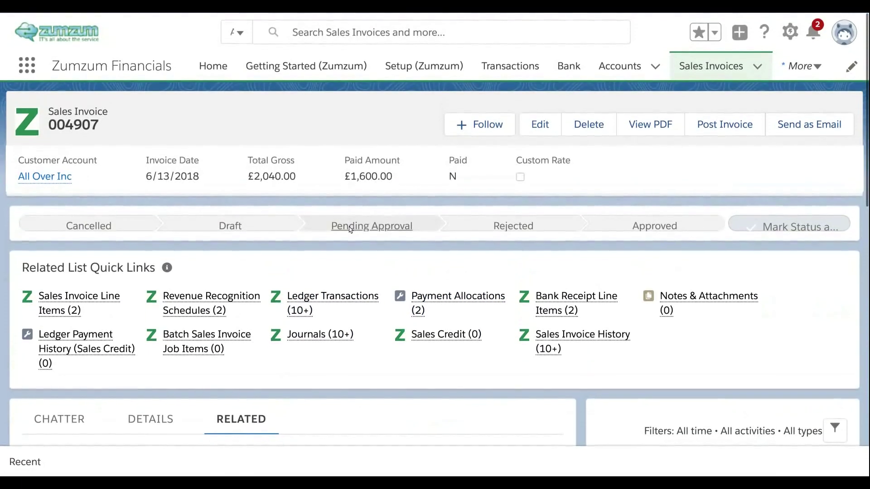
triple_click(345, 160)
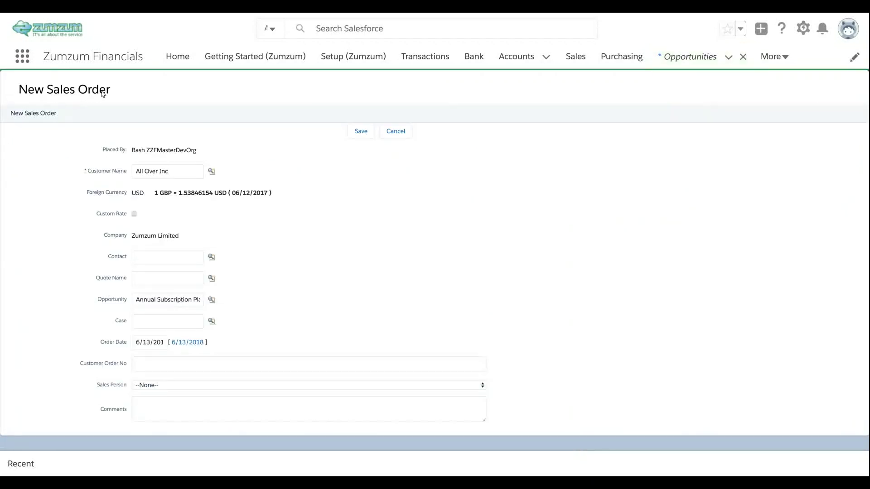
Review and save the new sales order 010406 for All Over Inc
scroll(333, 252, down, 1)
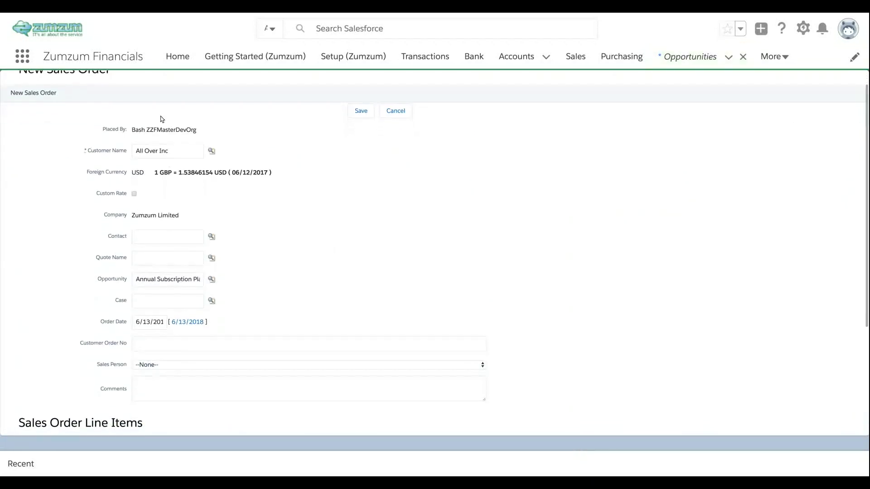
scroll(395, 211, down, 5)
scroll(376, 181, up, 6)
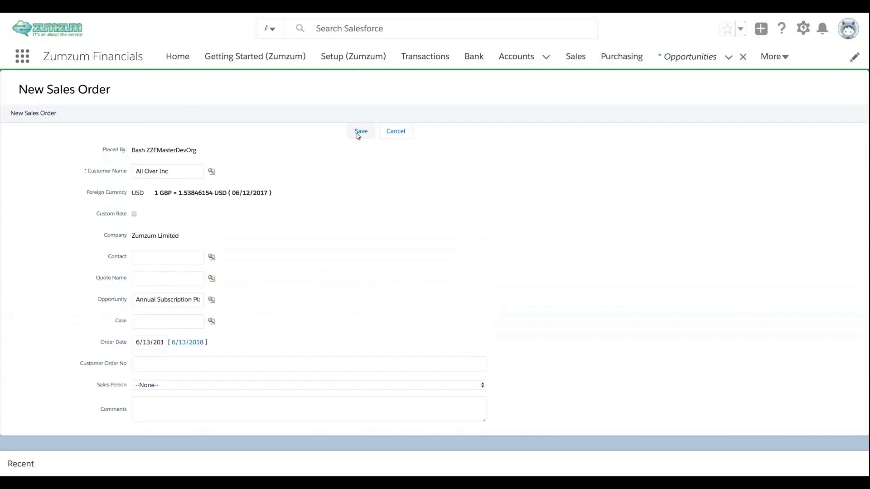
click(357, 132)
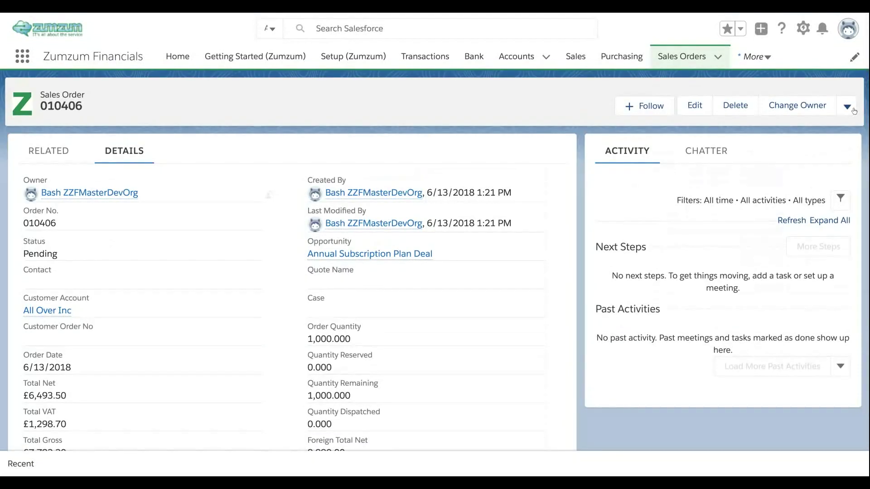
Reserve 1,000 units of the order's Cloudifier stock from HQ Bin 1
click(848, 110)
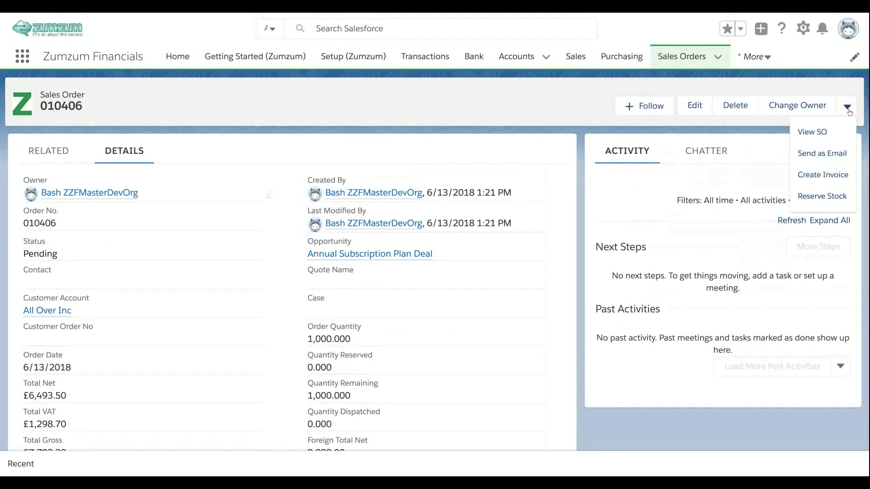
click(825, 199)
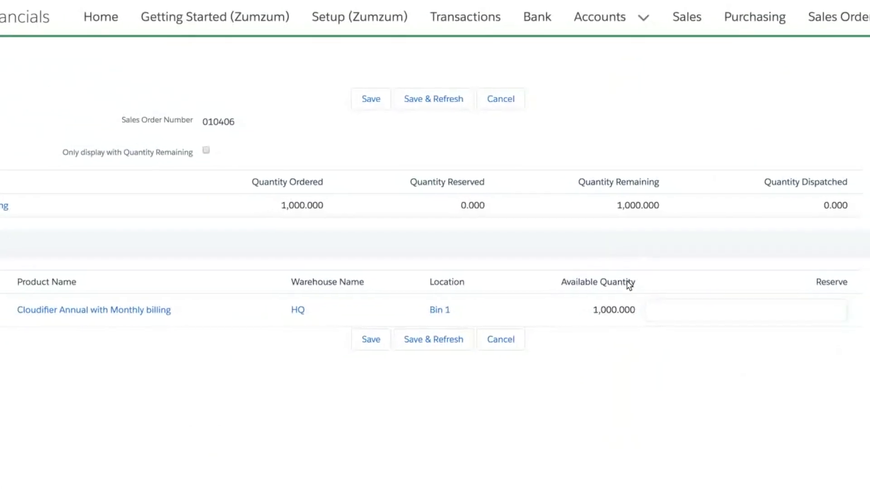
click(693, 310)
text(1,0)
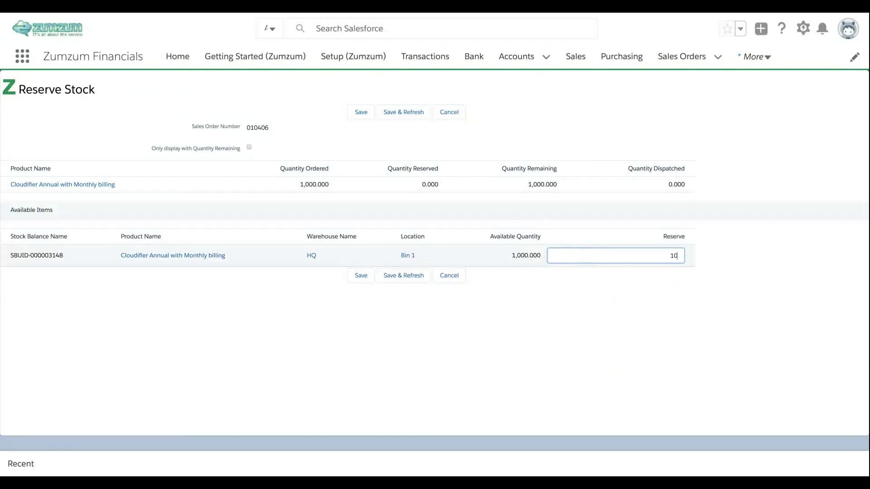
text(00)
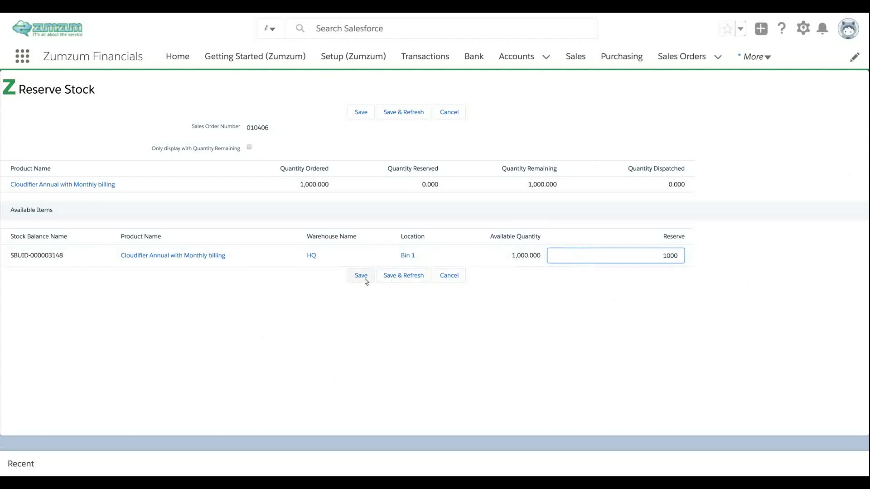
click(362, 277)
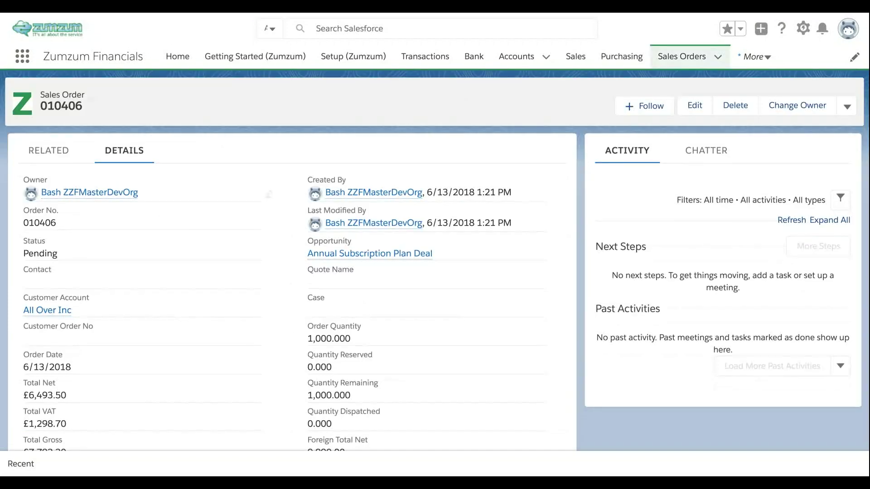
Review the dispatch's Order Quantity, Quantity Remaining and Quantity Dispatched figures
scroll(331, 217, down, 3)
triple_click(309, 188)
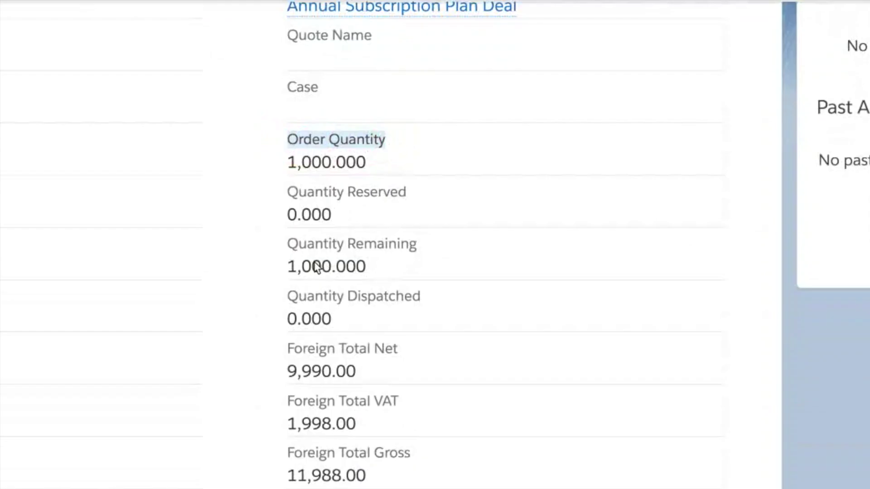
drag(282, 250, 423, 251)
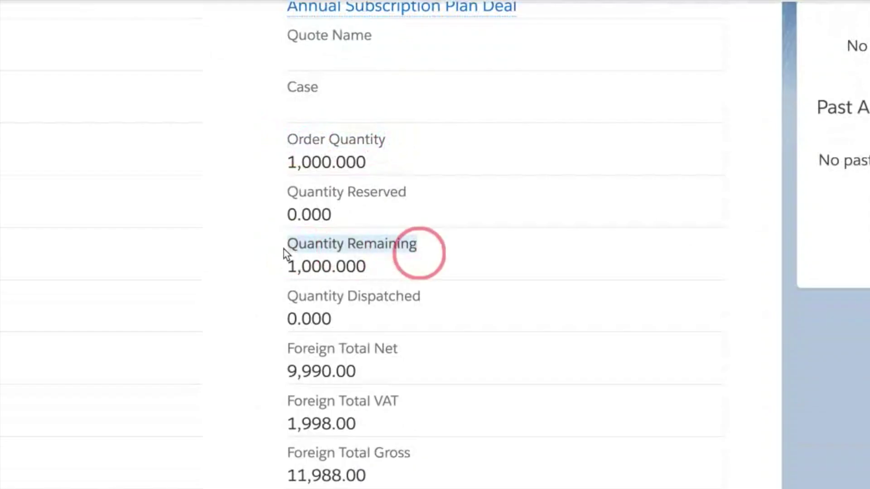
scroll(227, 342, down, 2)
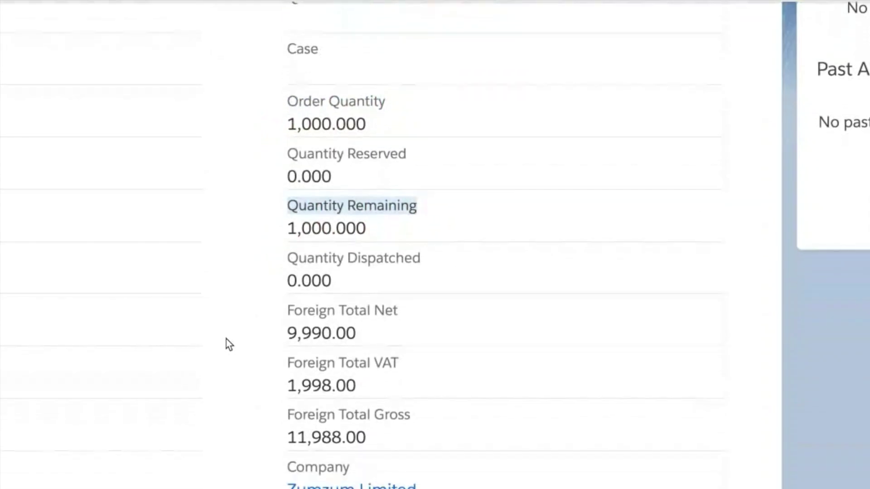
drag(288, 218, 420, 218)
scroll(174, 214, up, 8)
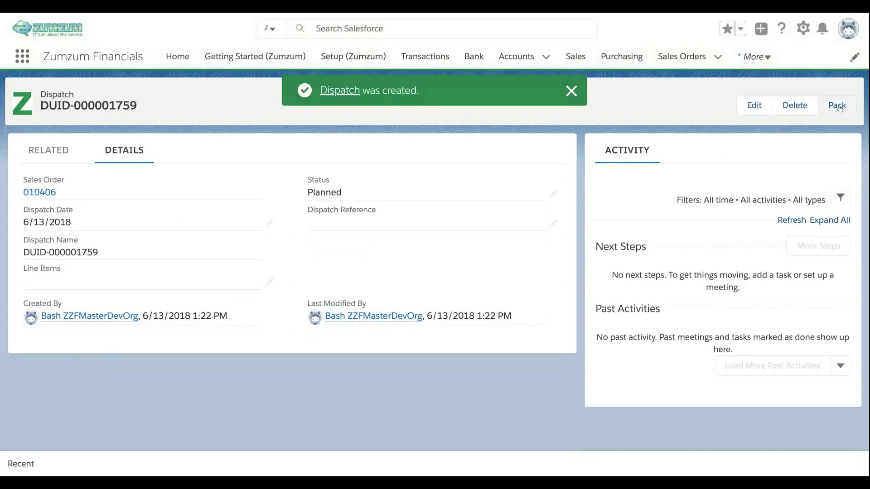
Pack dispatch DUID-000001759 with 1000 as the Quantity to Dispatch
click(836, 105)
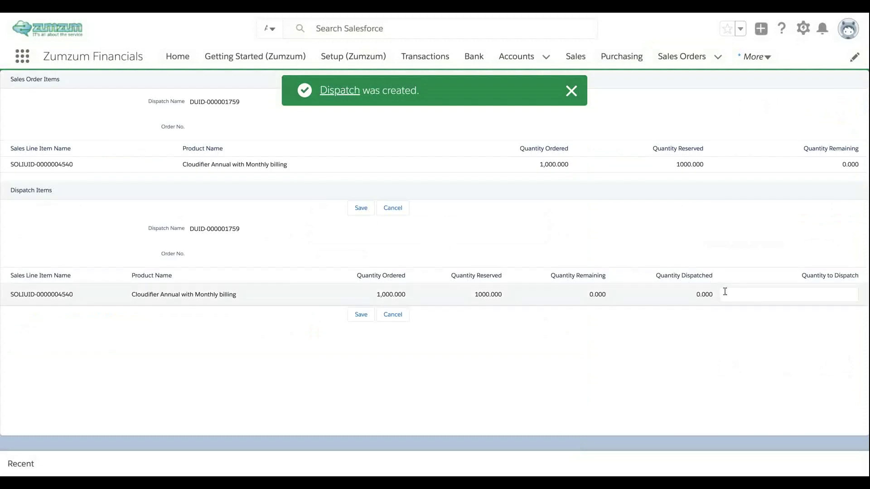
click(725, 295)
text(1000)
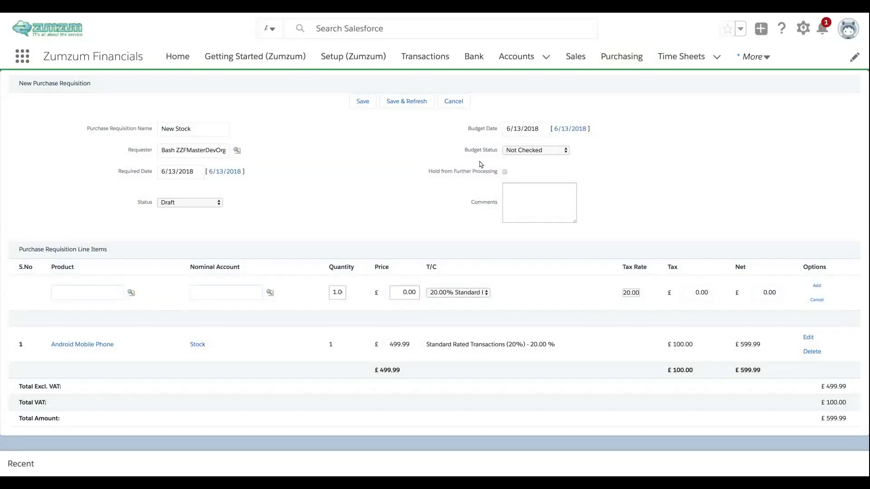
Add the Android Mobile Phone line to New Stock and submit it for approval
click(364, 103)
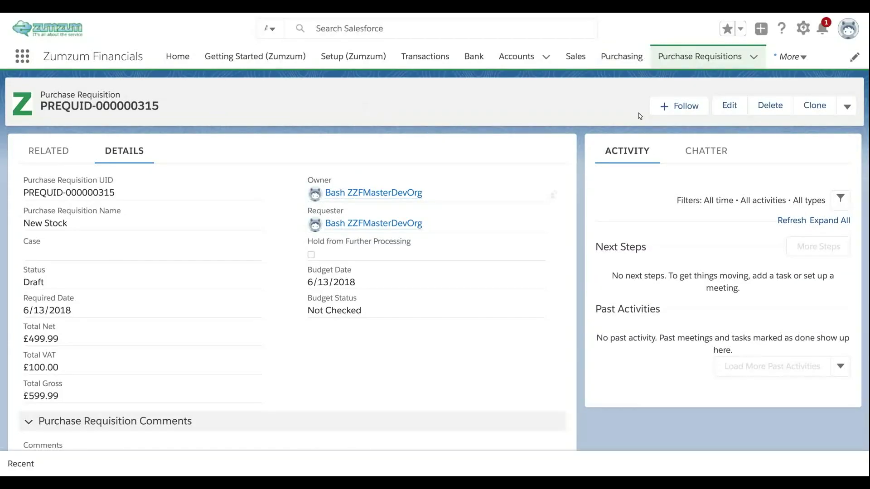
click(846, 107)
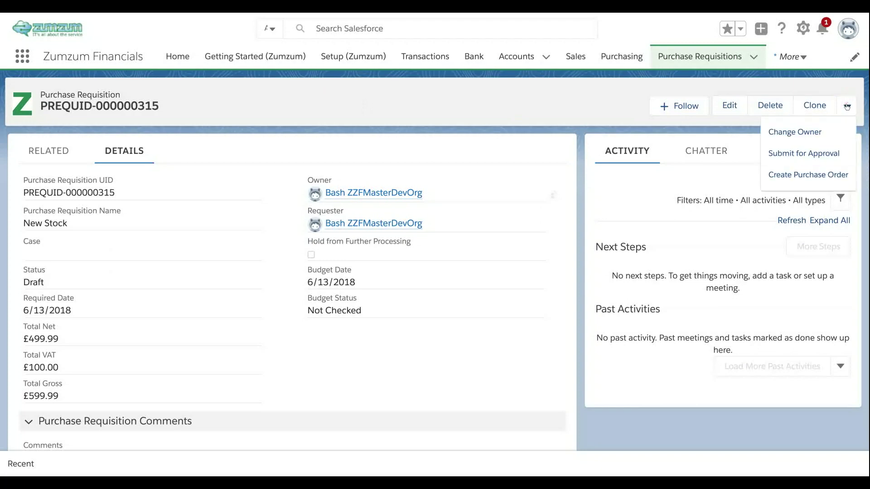
click(797, 153)
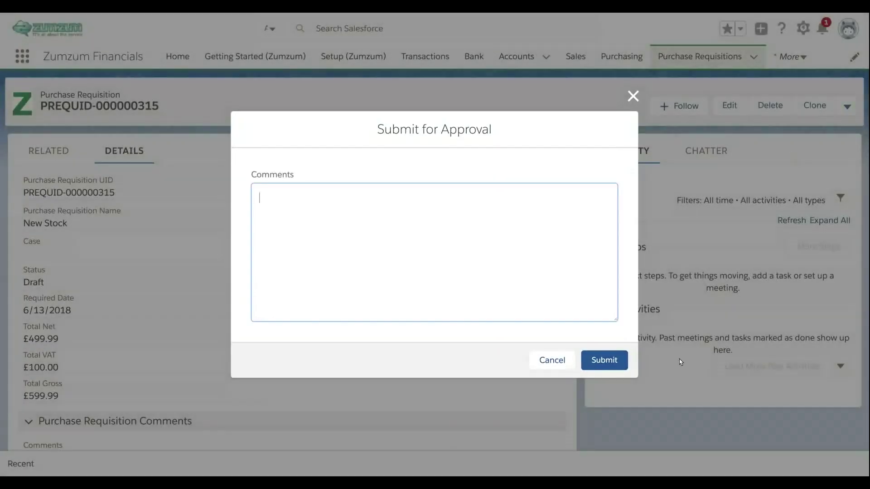
click(598, 365)
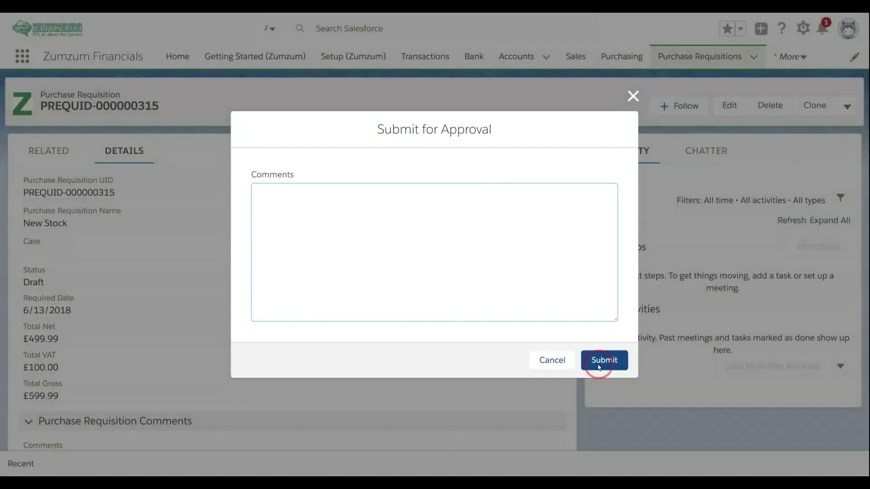
Approve the pending New Stock requisition from Home and draft a purchase order from it
click(177, 57)
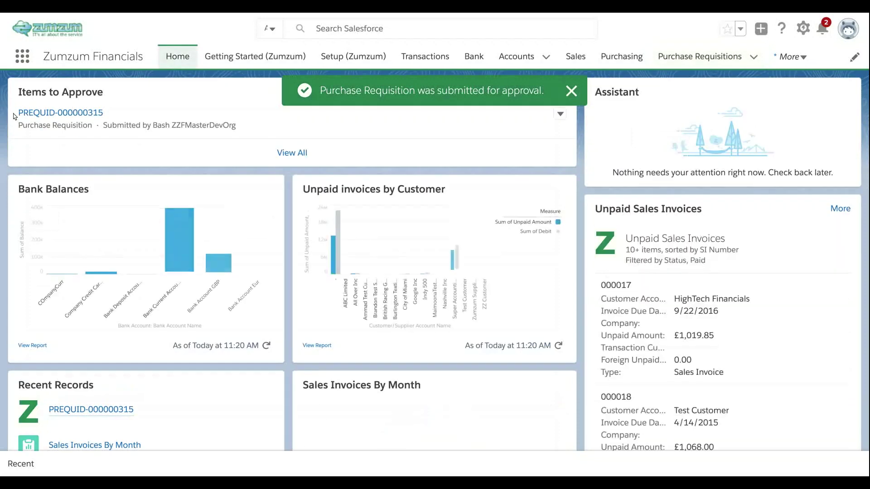
click(52, 114)
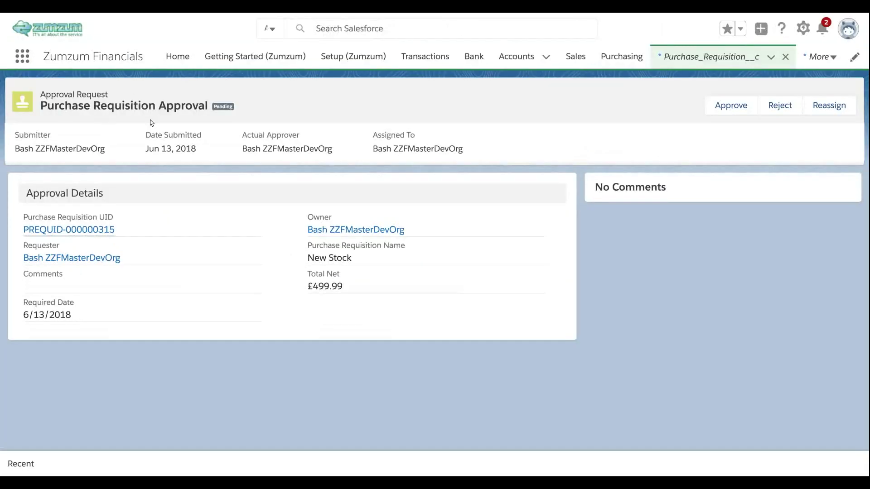
click(730, 107)
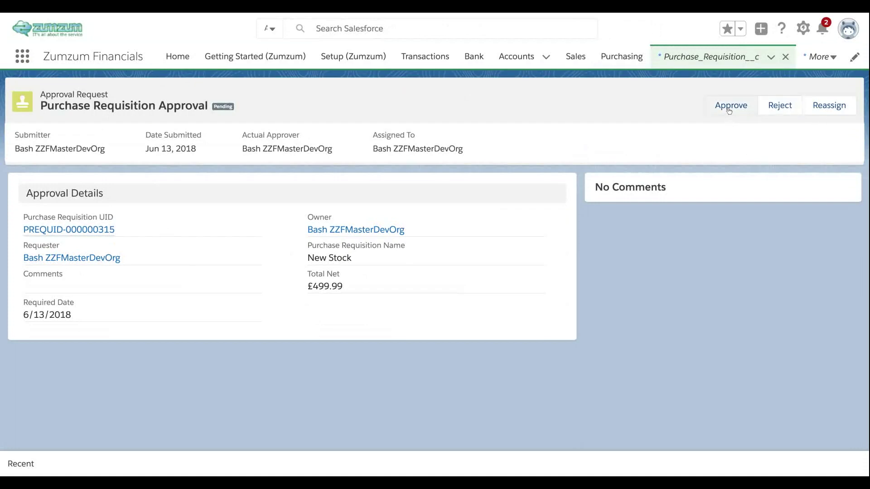
click(602, 361)
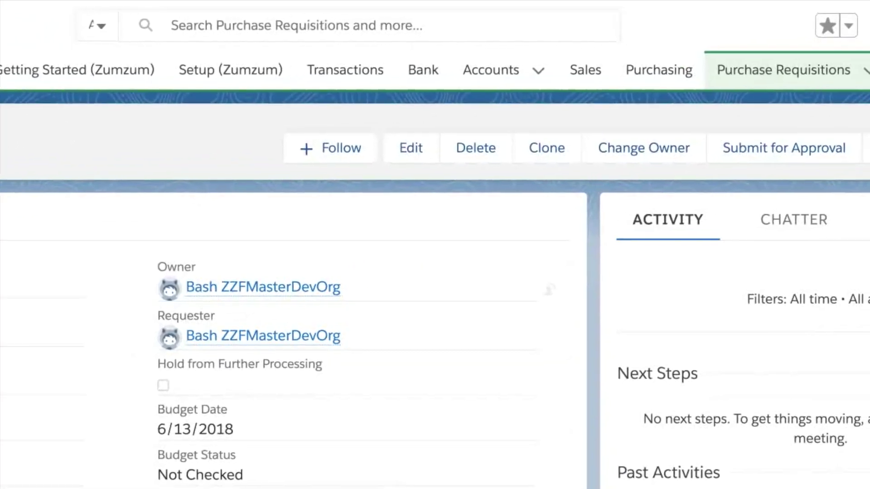
click(733, 193)
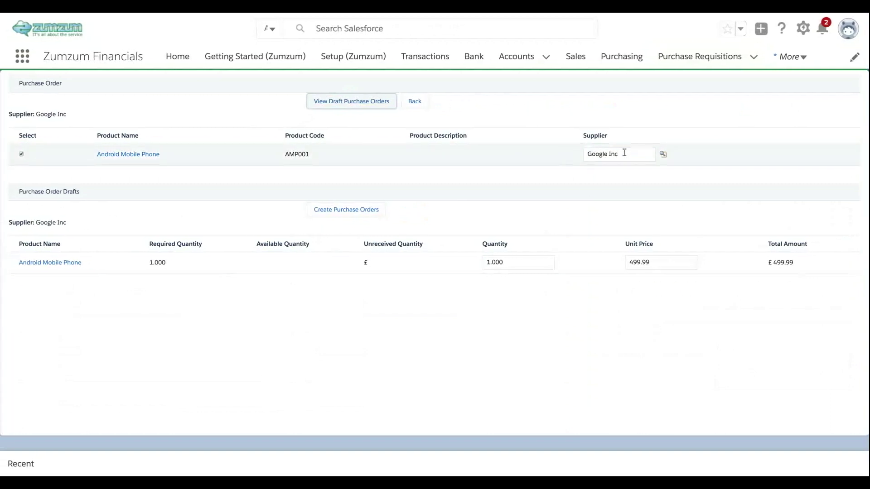
Create purchase order 020229 for Google Inc and receive 1 phone into HQ Bin 1
click(343, 212)
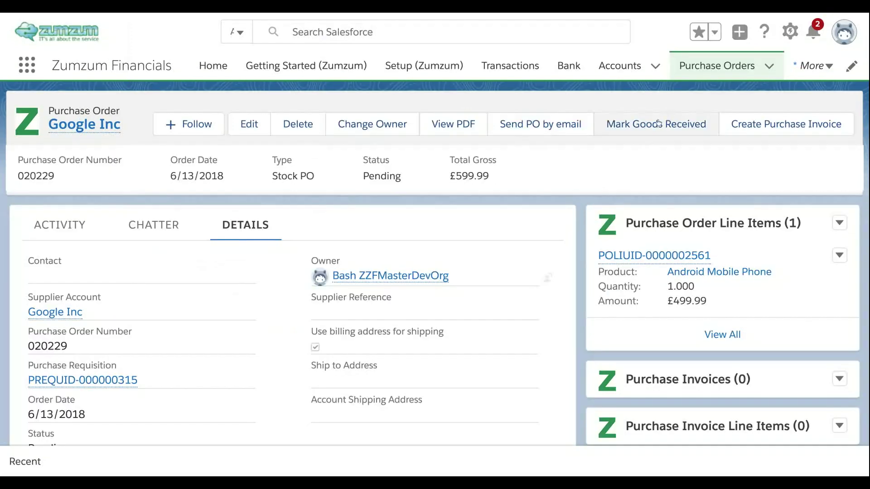
click(655, 123)
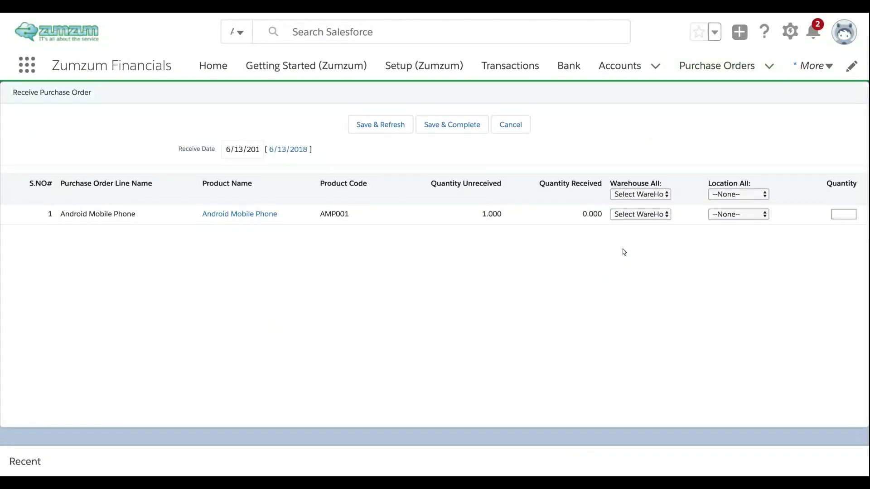
click(666, 214)
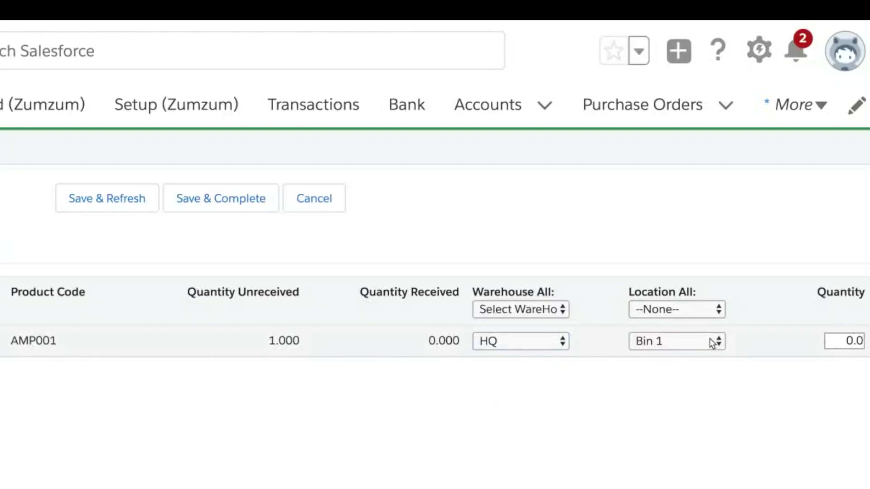
click(842, 340)
text(1)
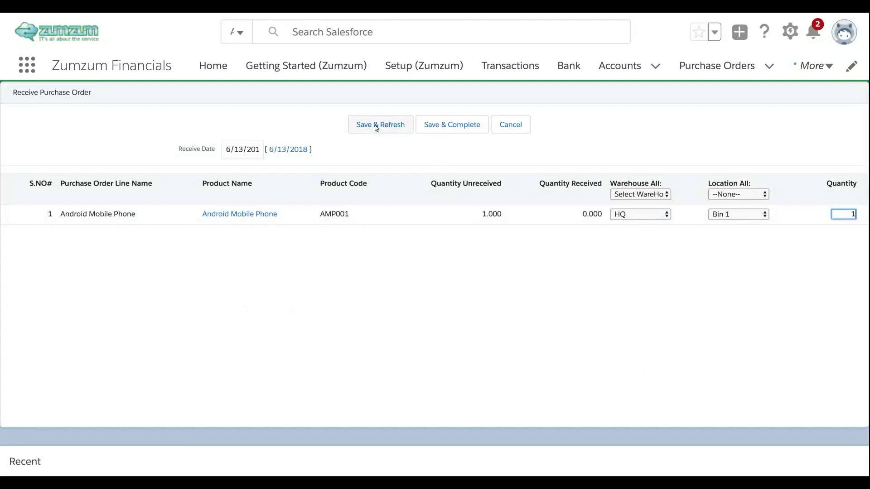
click(442, 124)
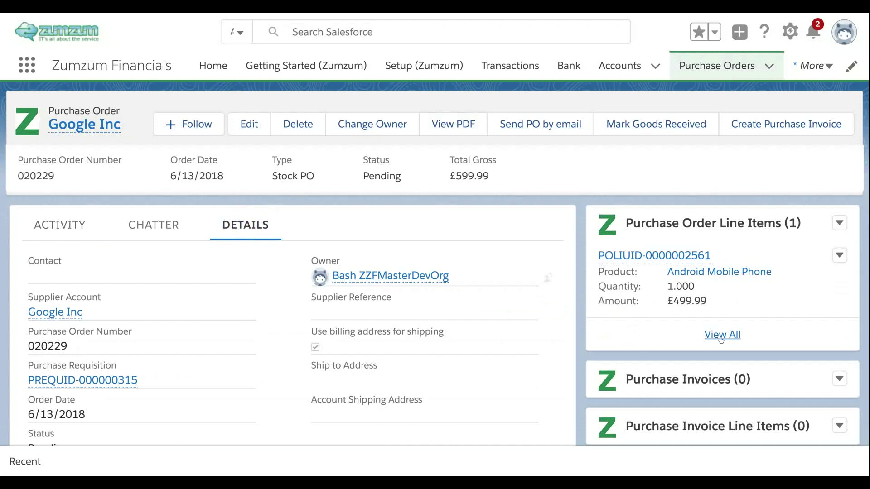
click(720, 335)
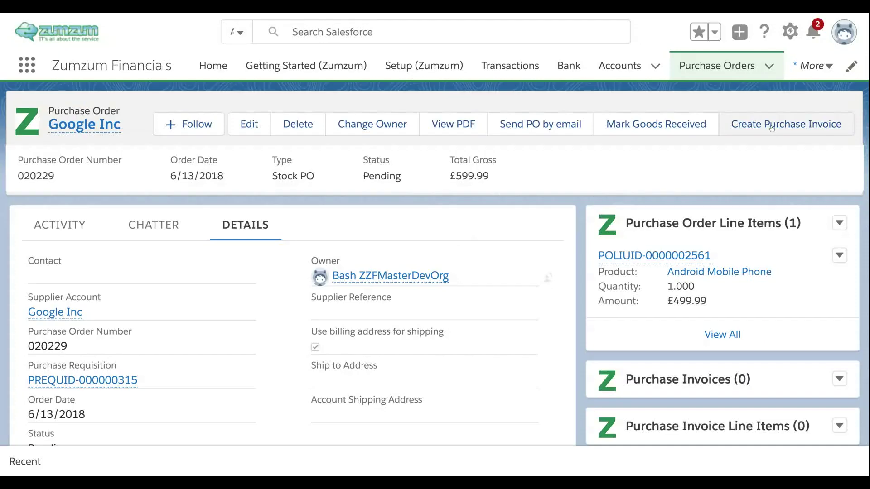
click(772, 127)
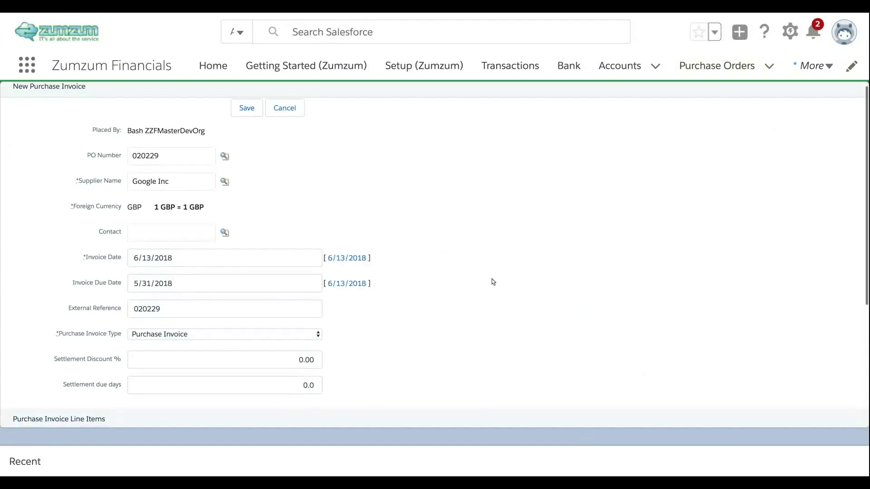
Review the new purchase invoice form, then open the Sales Aged Receivables report
scroll(492, 281, down, 1)
scroll(493, 281, down, 3)
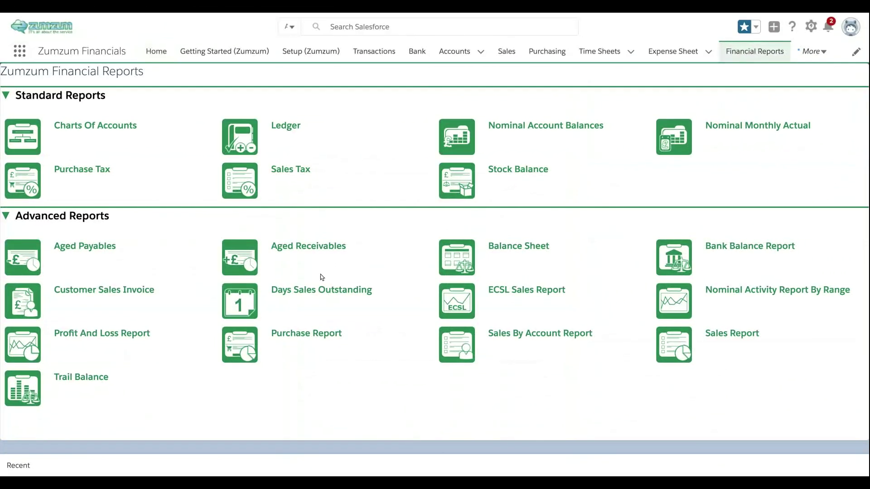
click(244, 254)
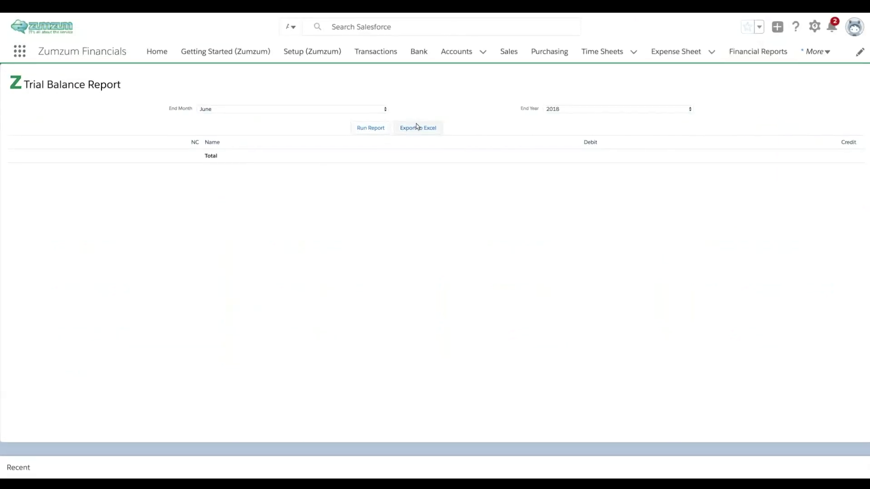
Run the Trial Balance, Profit and Loss to 6/30/2018, and Balance Sheet reports
click(363, 133)
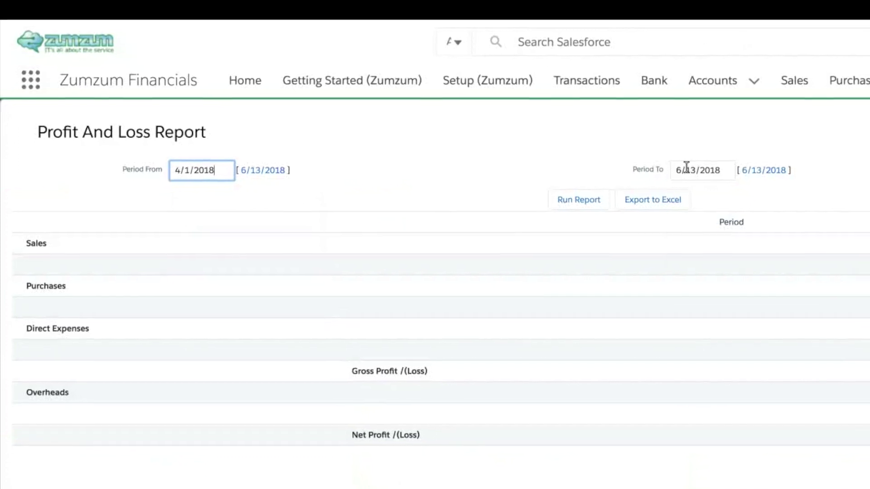
click(686, 167)
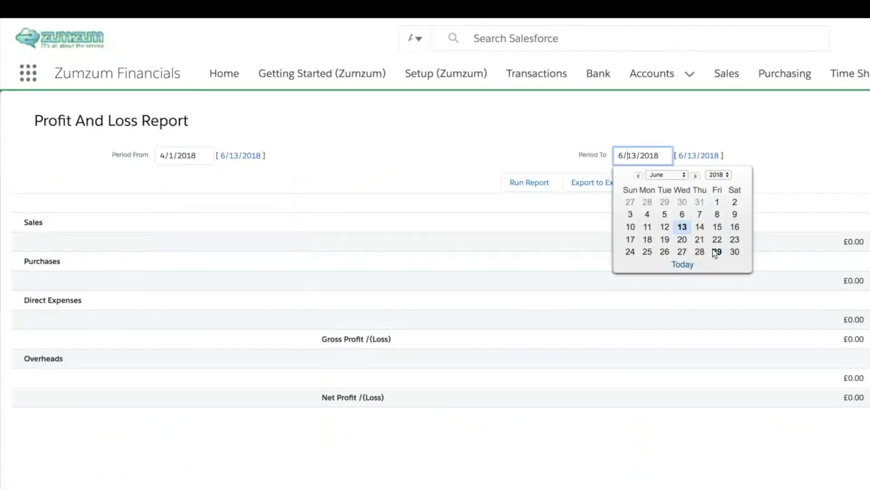
click(797, 274)
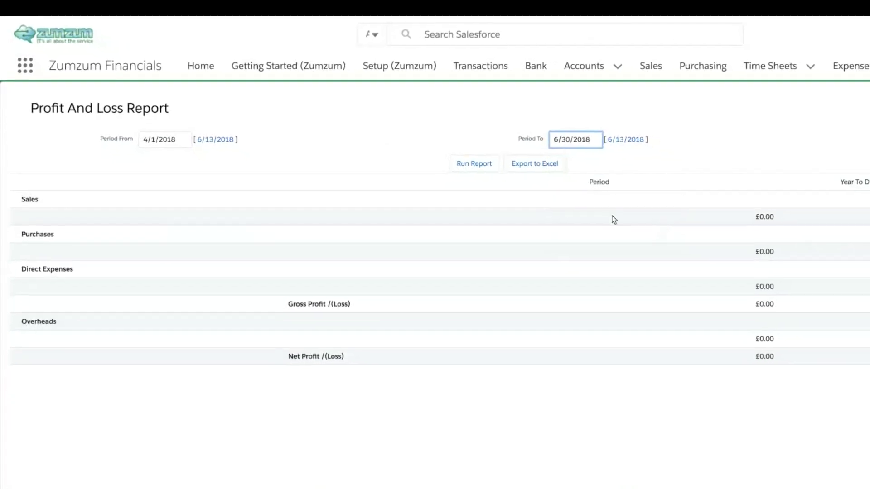
click(474, 164)
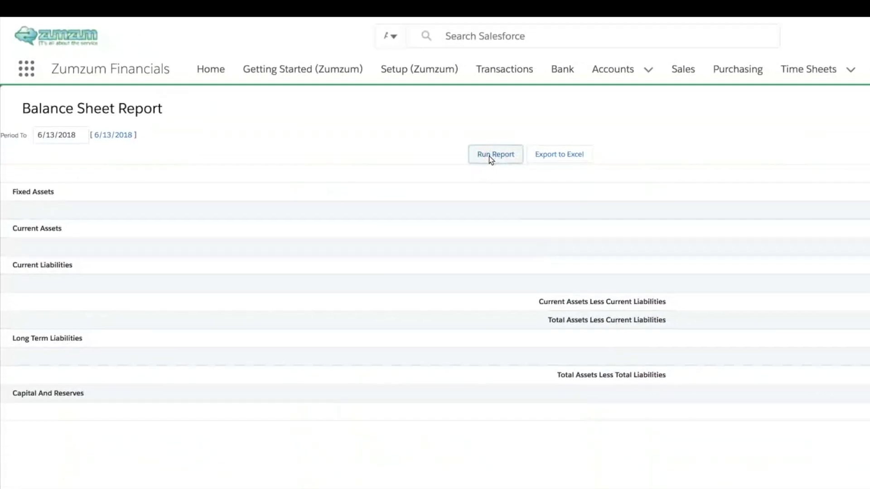
click(652, 217)
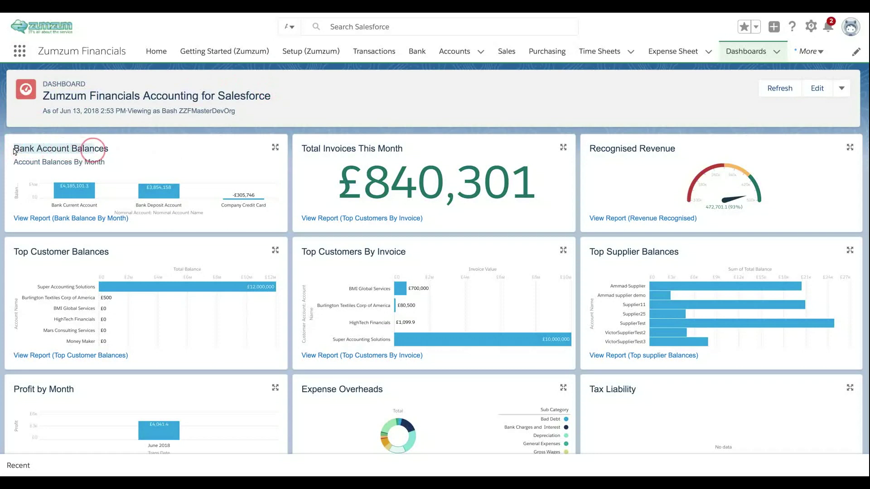
View the Bank Account Balances chart enlarged, then open the Recognised Revenue tile
click(275, 148)
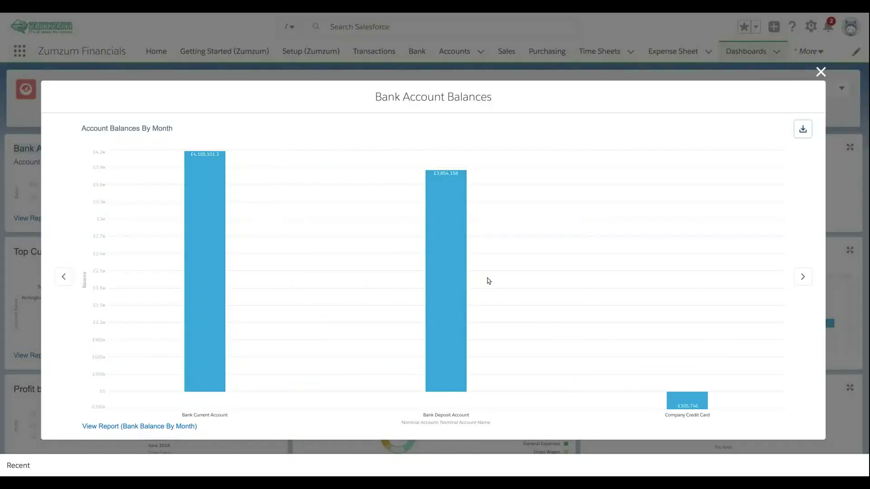
click(820, 72)
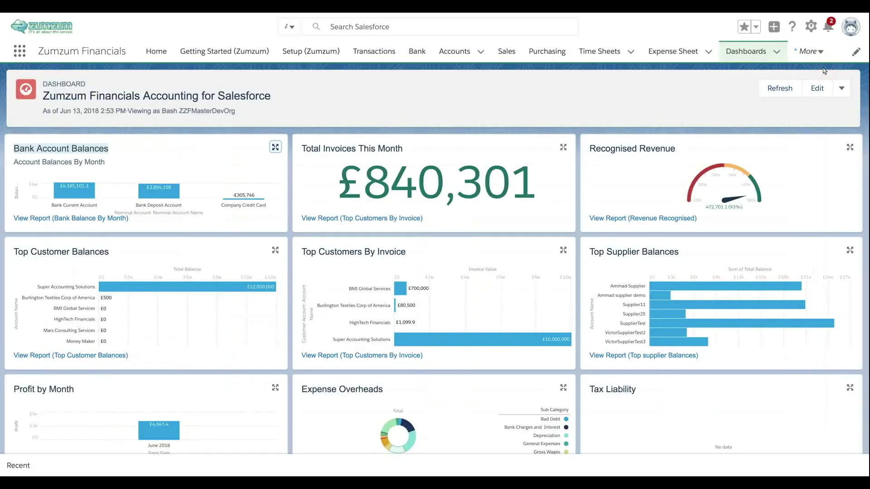
click(651, 221)
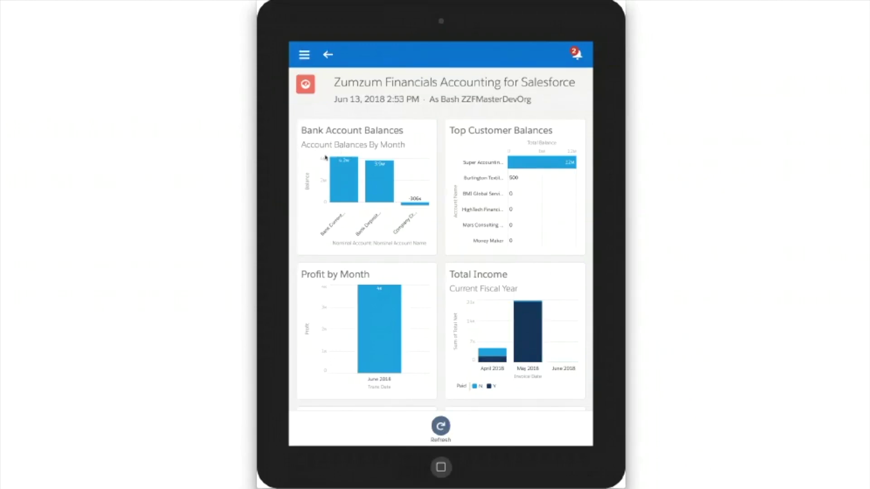
View the Bank Account Balances chart full size in the mobile app, then return to the dashboard
click(349, 176)
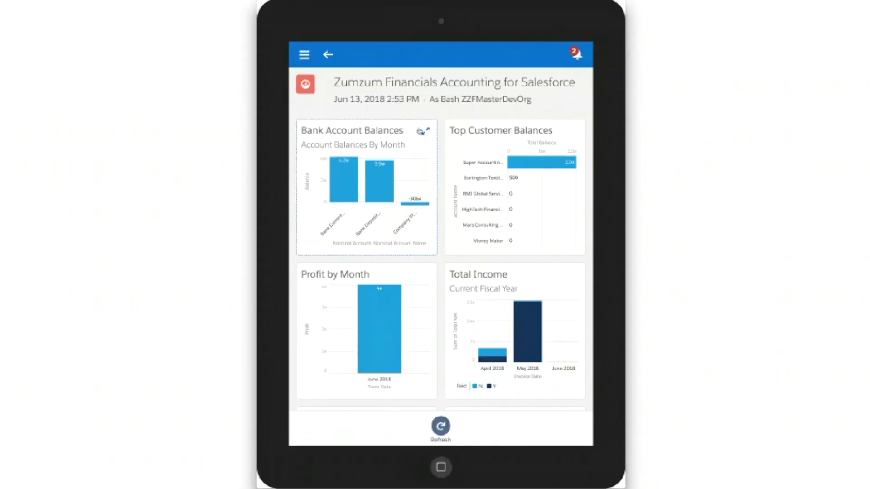
click(425, 132)
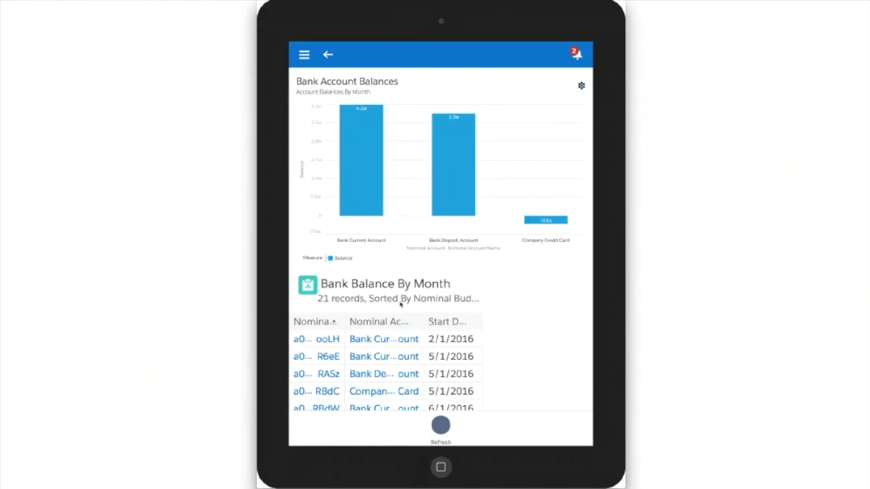
click(324, 55)
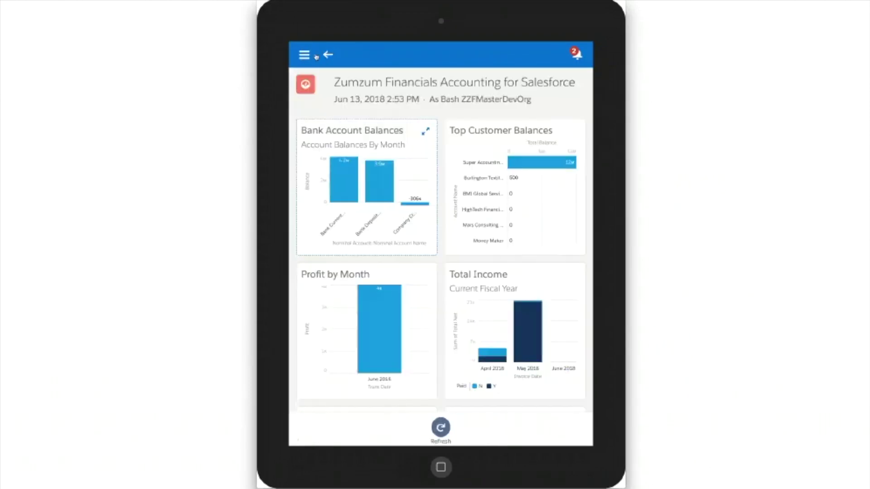
Open the line items of British Racing Green's sales invoice 004917 from Sales Invoices
click(316, 56)
scroll(360, 292, down, 3)
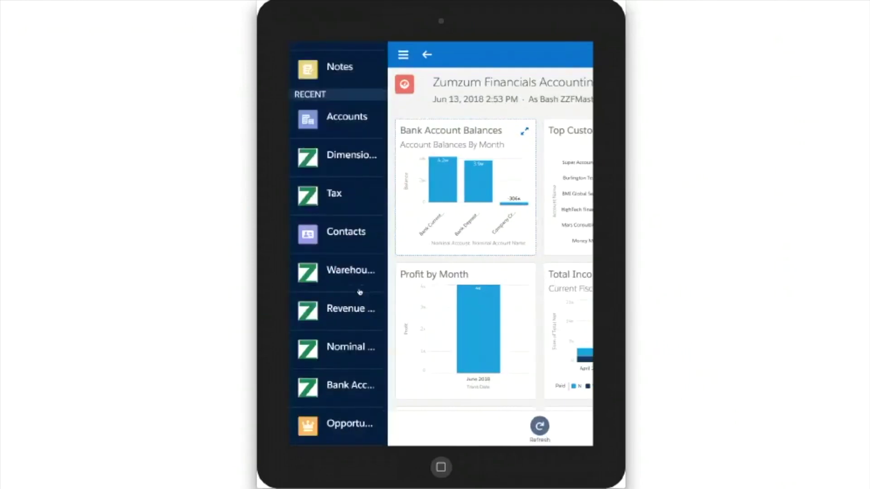
scroll(360, 292, down, 5)
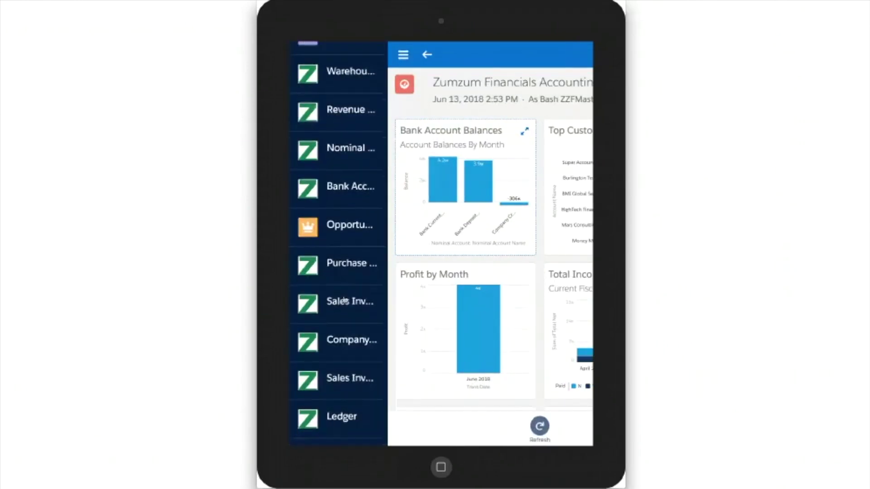
click(344, 300)
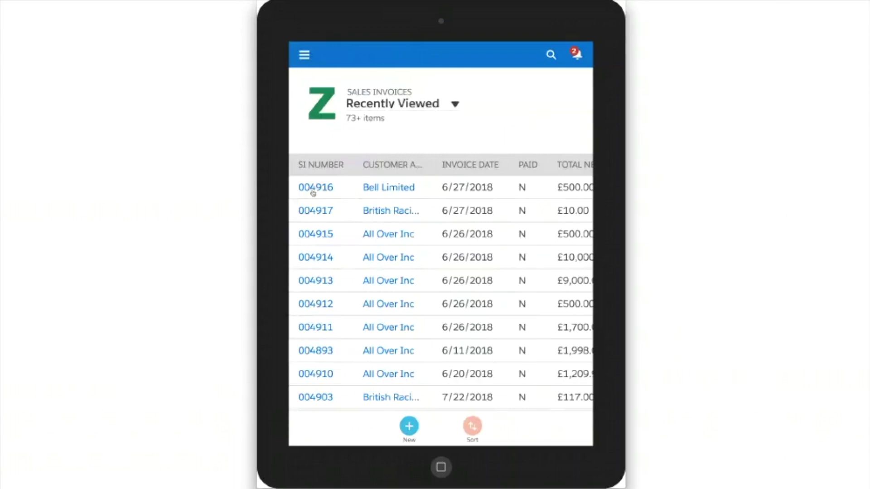
click(319, 211)
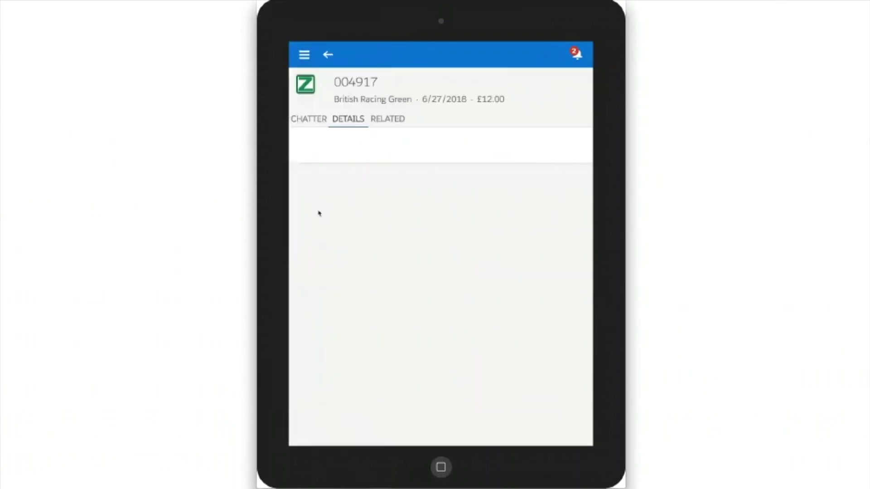
click(395, 121)
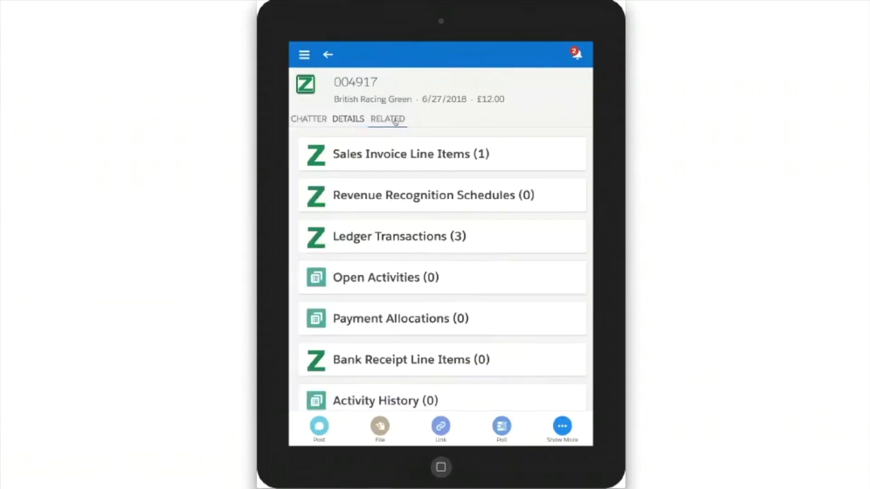
click(382, 160)
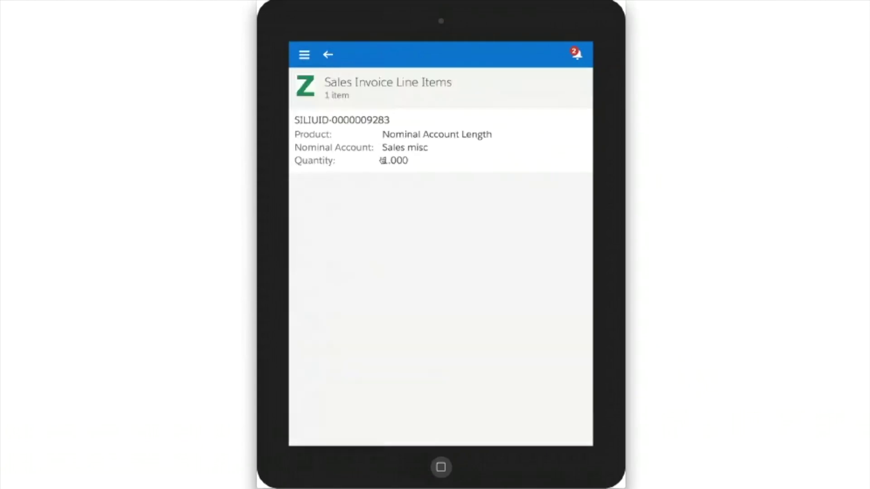